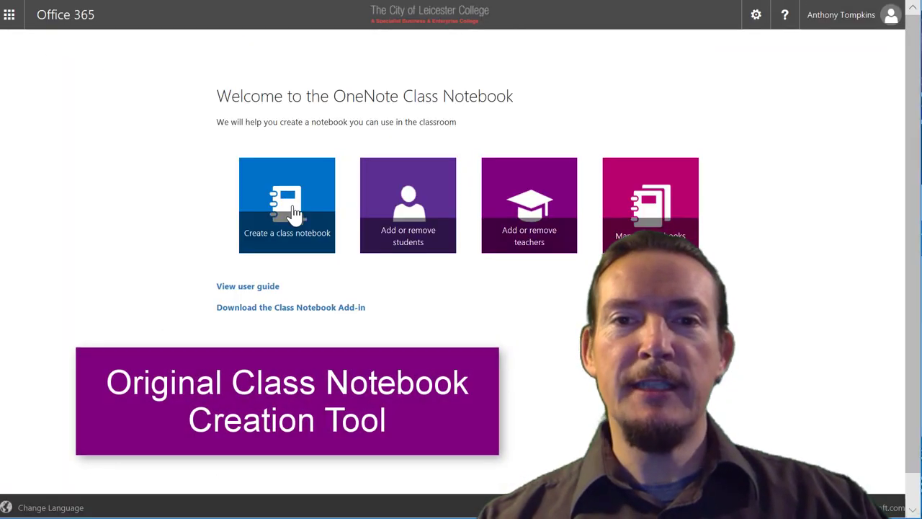
- Start creating a class notebook and name it 10xMa3
left_click(293, 213)
left_click(325, 167)
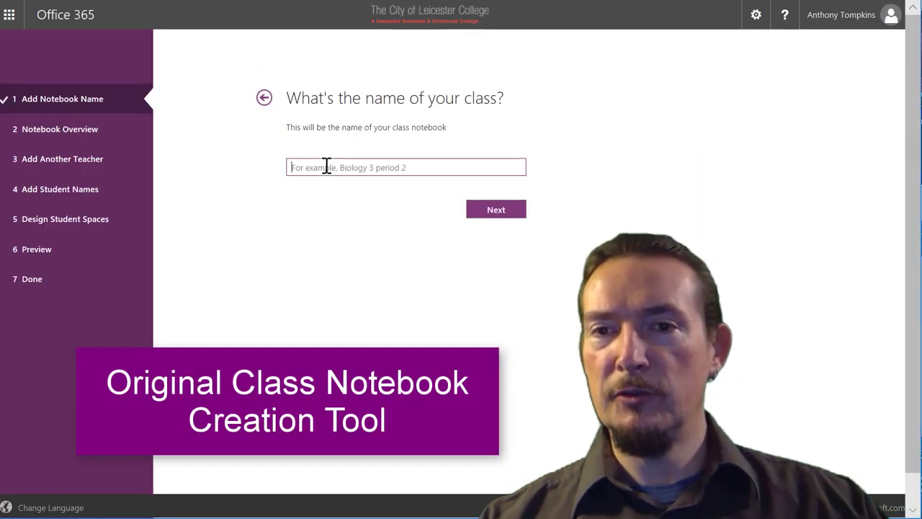
type("10xMa3")
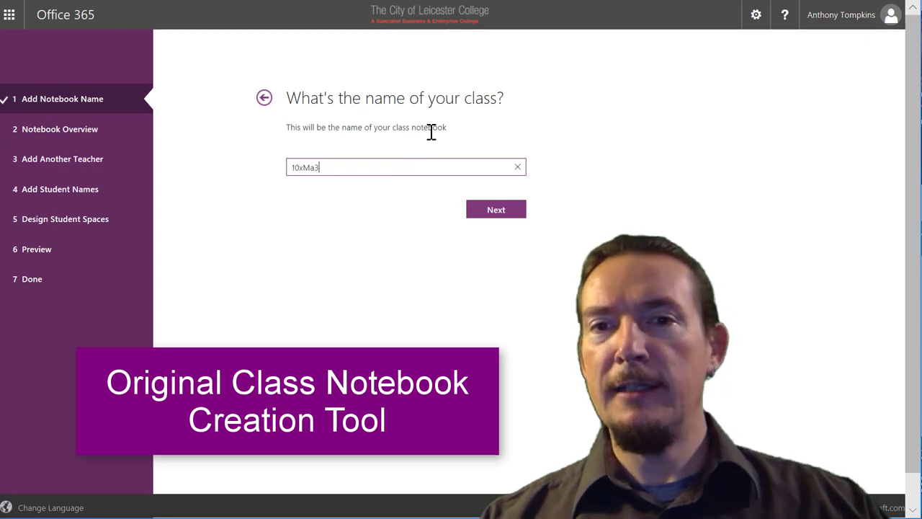
key("Return")
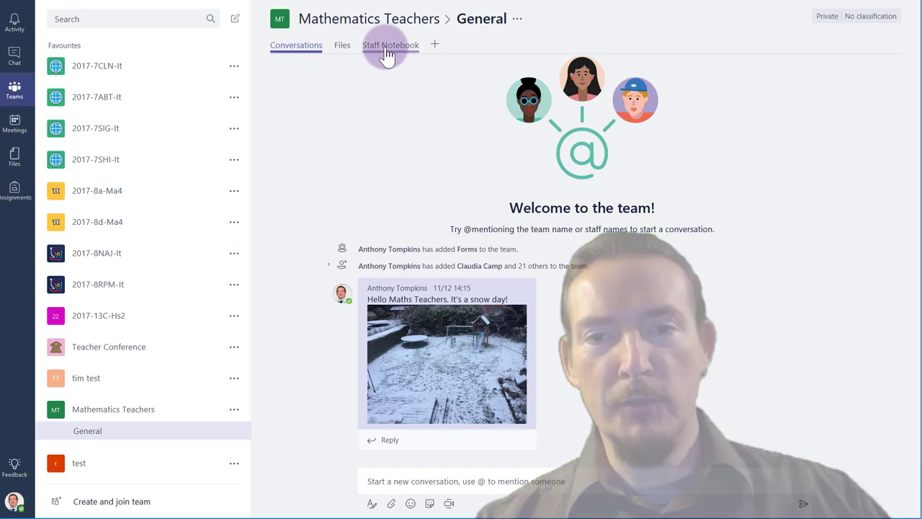
- In Microsoft Teams, start setting up the Staff Notebook for the Mathematics Teachers General channel and continue to the private sections
left_click(386, 47)
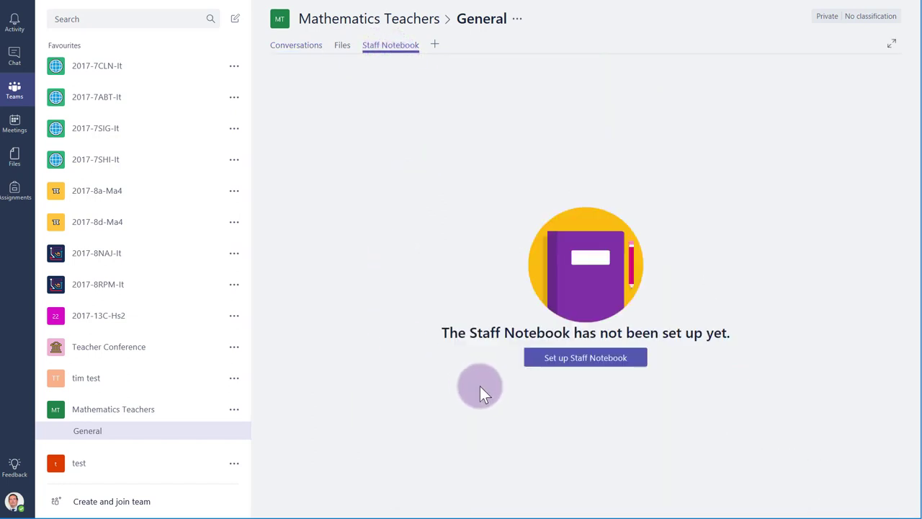
left_click(600, 364)
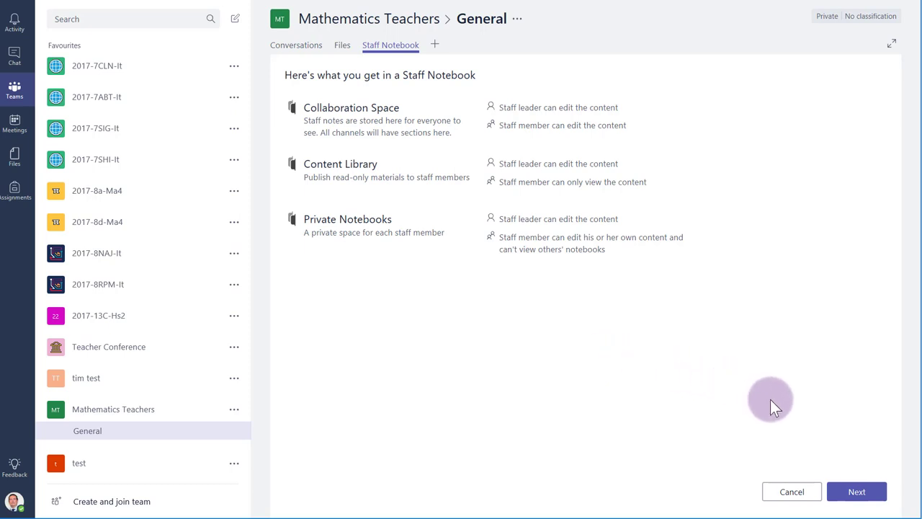
left_click(852, 490)
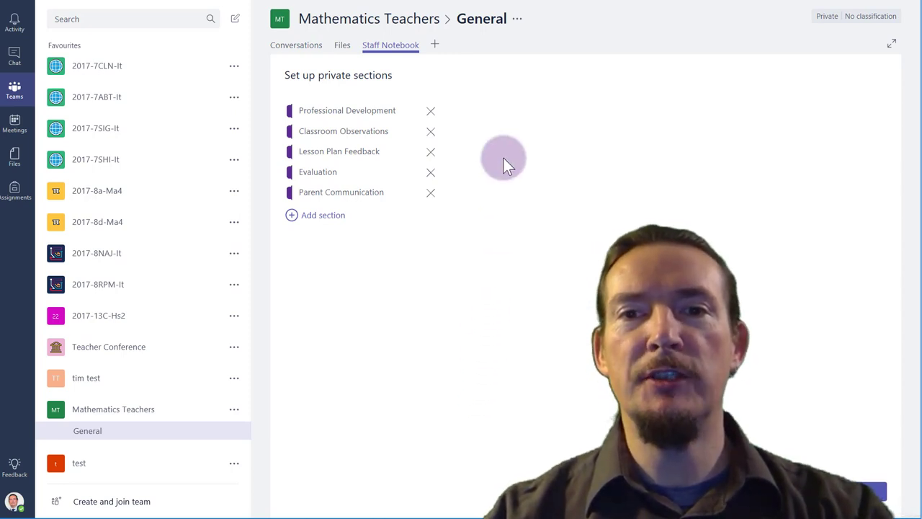
- Remove every private section except Professional Development and create the Staff Notebook
left_click(431, 134)
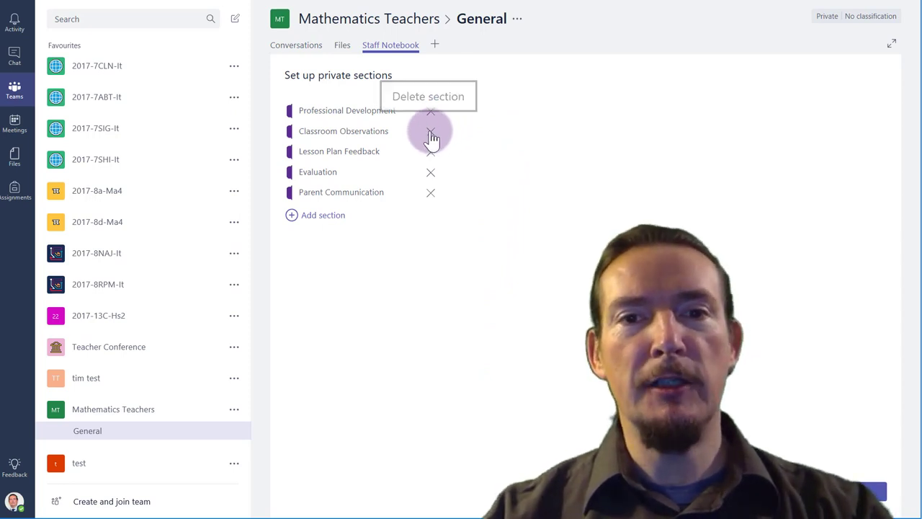
left_click(431, 134)
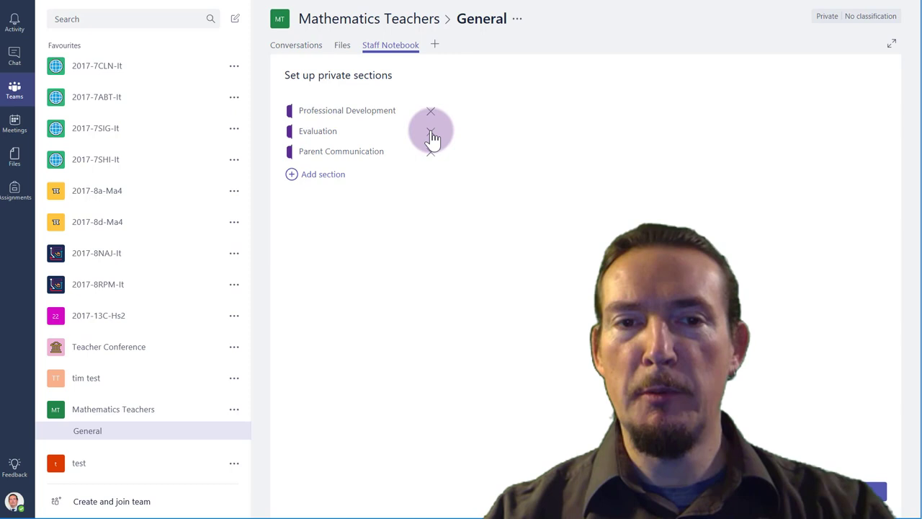
left_click(431, 133)
left_click(431, 133)
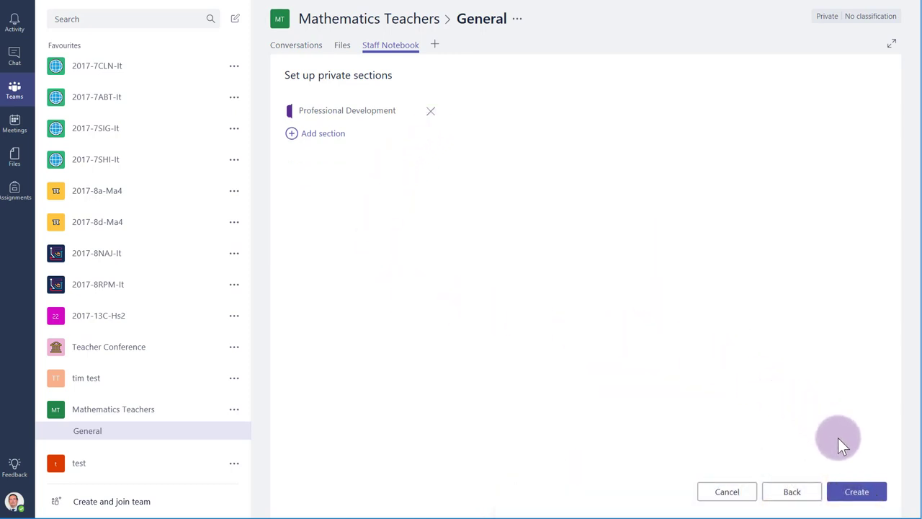
left_click(865, 497)
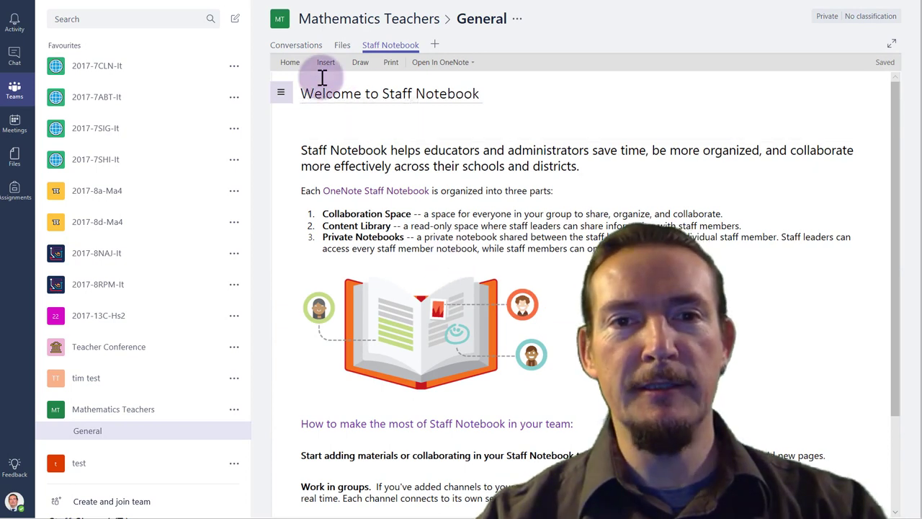
- Browse the FAQ, Staff Notebook Scenarios and Learn about OneNote Class Notebooks pages in the Welcome section, and choose to open the notebook in OneNote
left_click(285, 94)
left_click(394, 161)
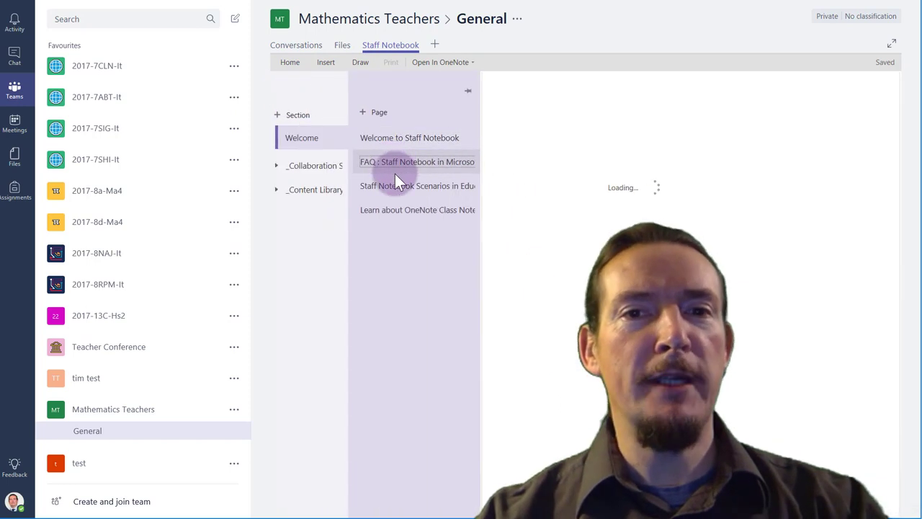
left_click(399, 186)
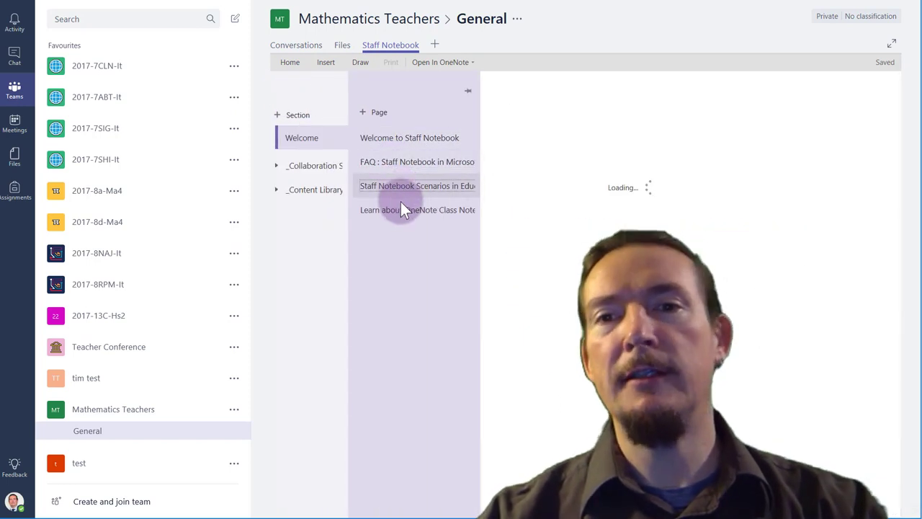
left_click(401, 209)
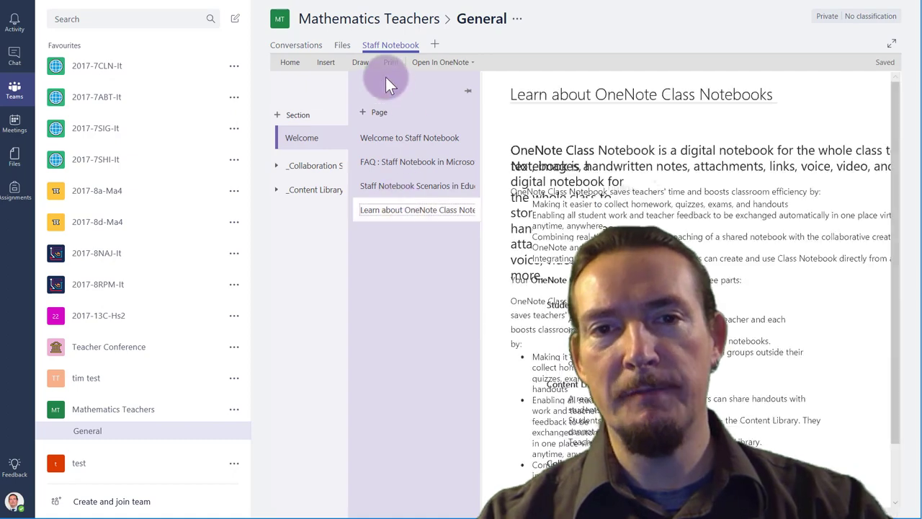
left_click(468, 91)
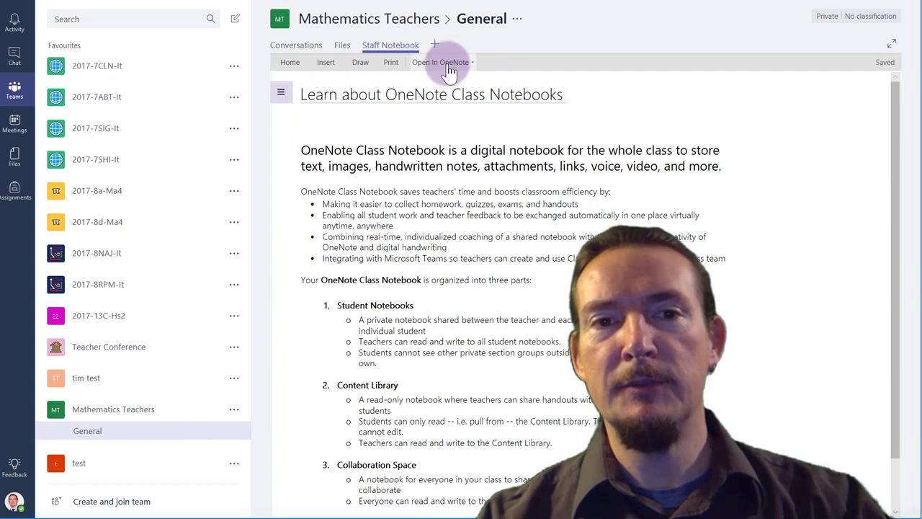
left_click(450, 65)
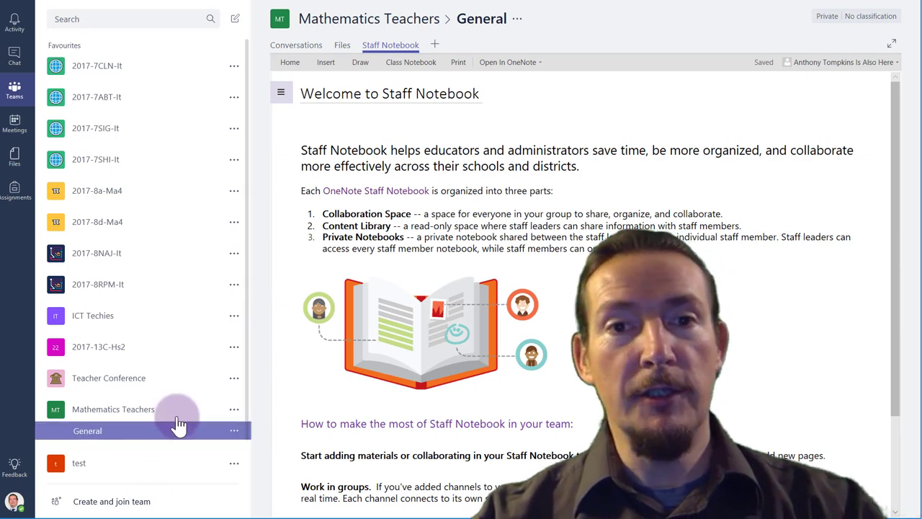
- Open member management for the Mathematics Teachers team and view the role options for the second listed member without changing the role
left_click(234, 411)
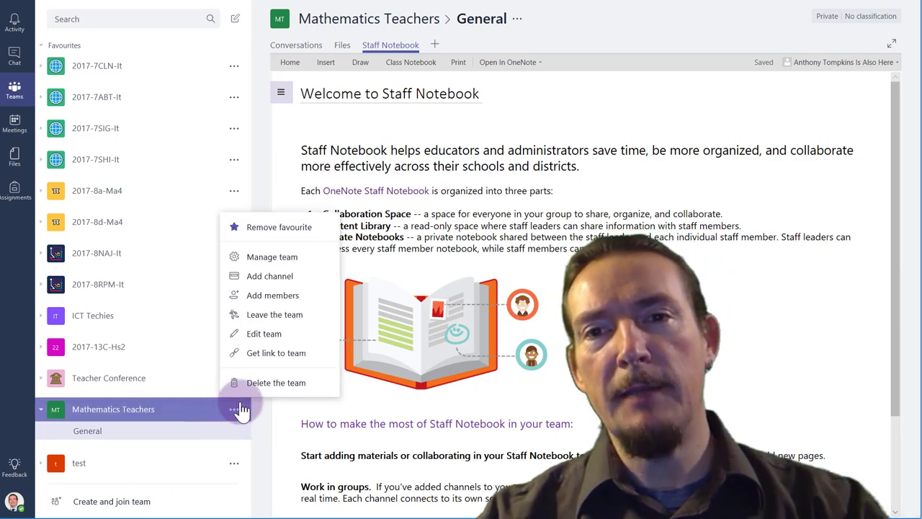
left_click(301, 260)
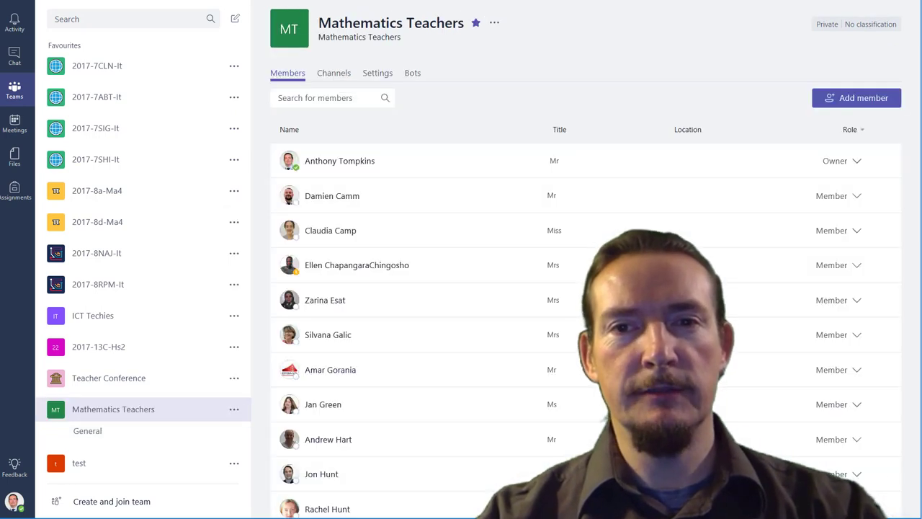
left_click(854, 196)
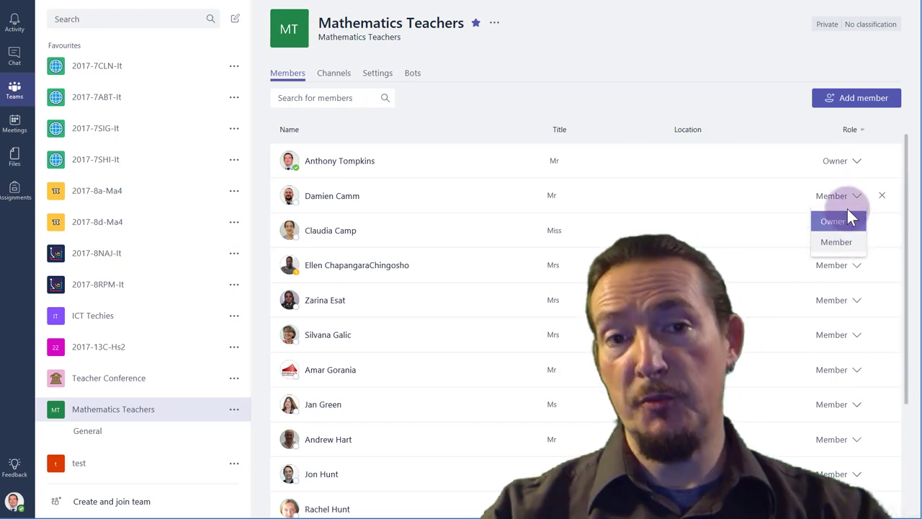
left_click(853, 204)
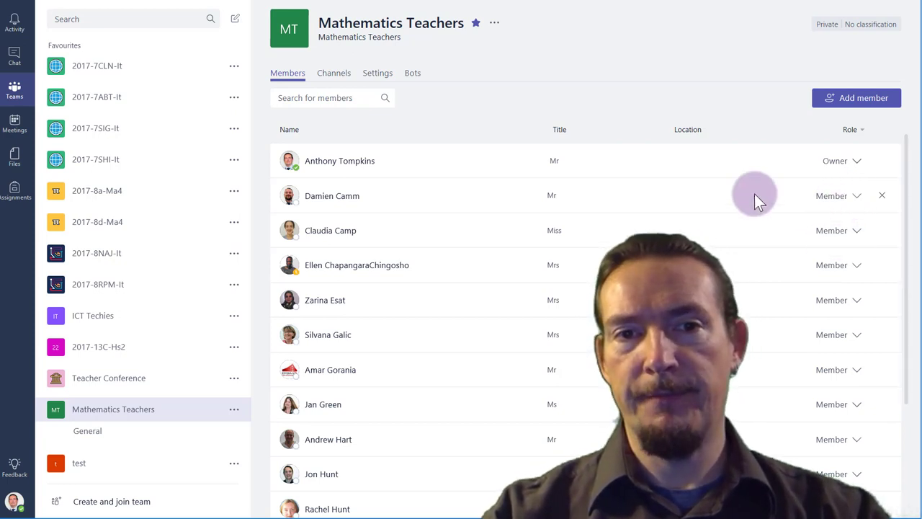
- Examine the OneNote Staff Notebook settings of the Mathematics Teachers team, including the owner-only section group option
left_click(379, 81)
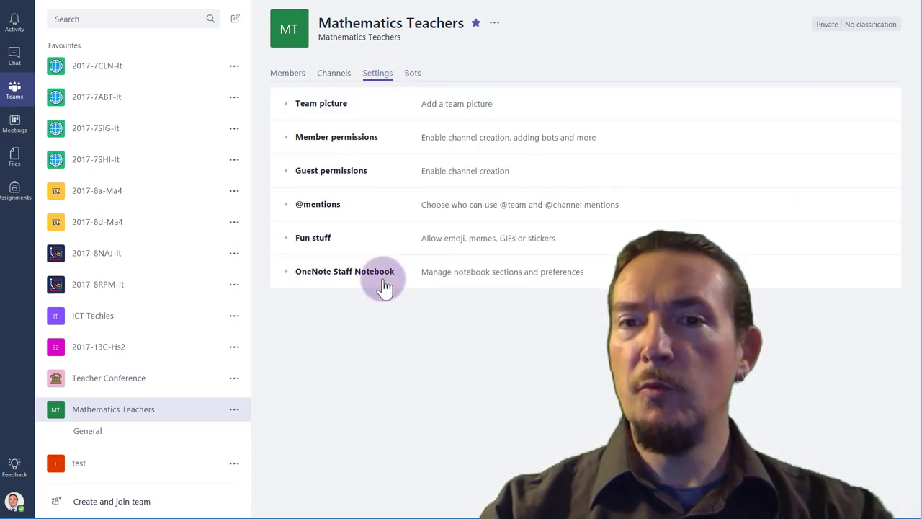
left_click(360, 279)
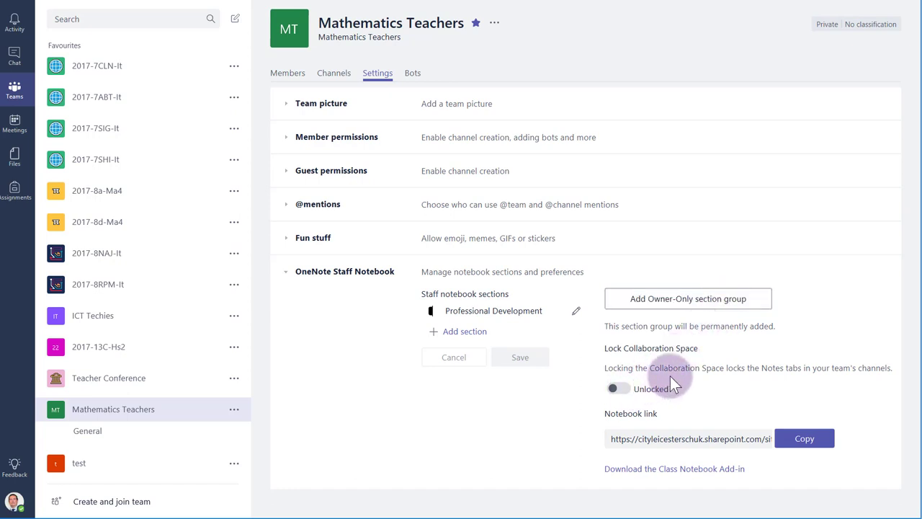
left_click(742, 307)
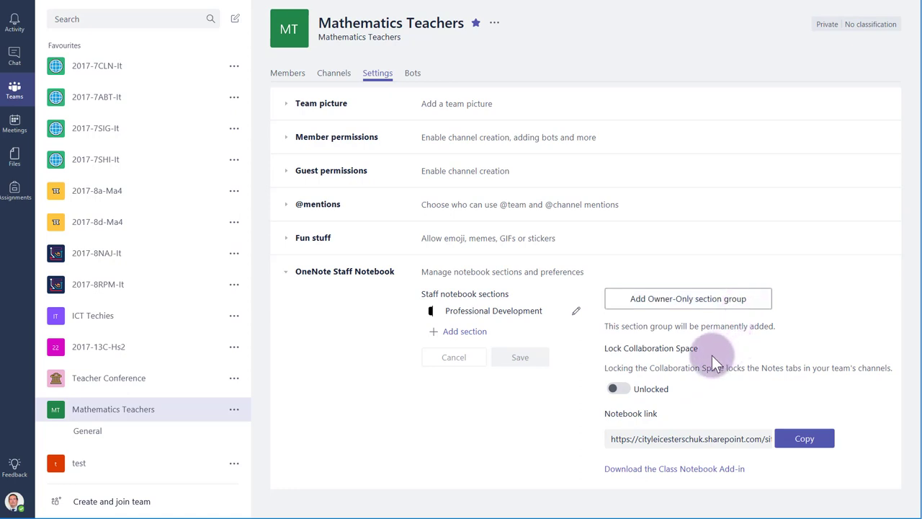
- Lock the notebook's Collaboration Space and unlock it again
left_click(618, 390)
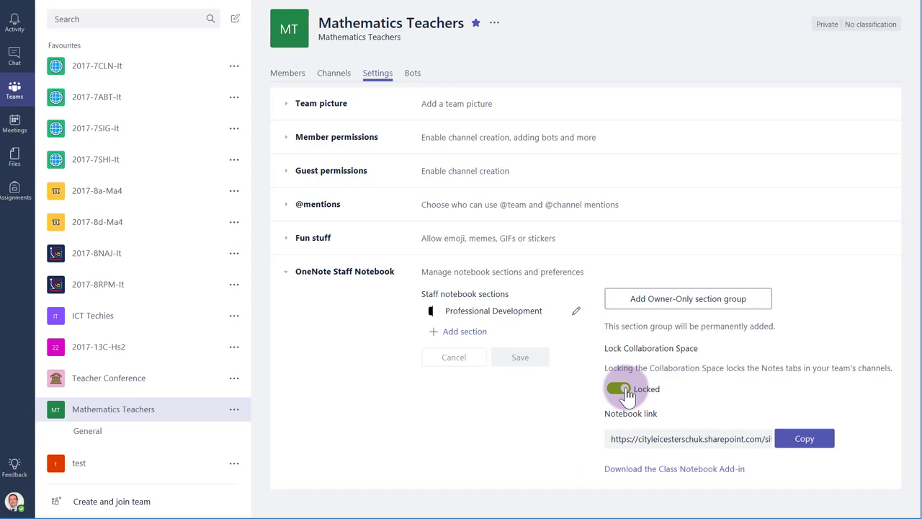
left_click(628, 393)
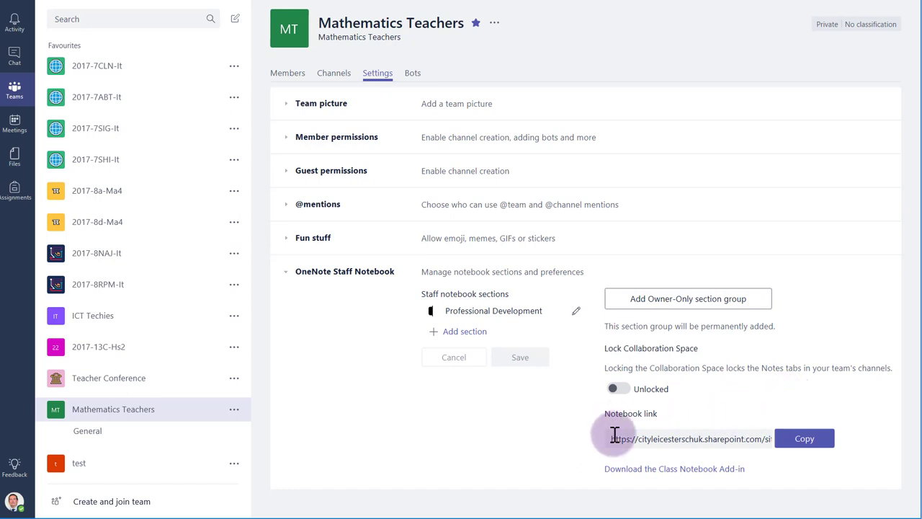
- Copy the Staff Notebook link, and request the Class Notebook Add-in download but dismiss its download prompt
left_click(810, 445)
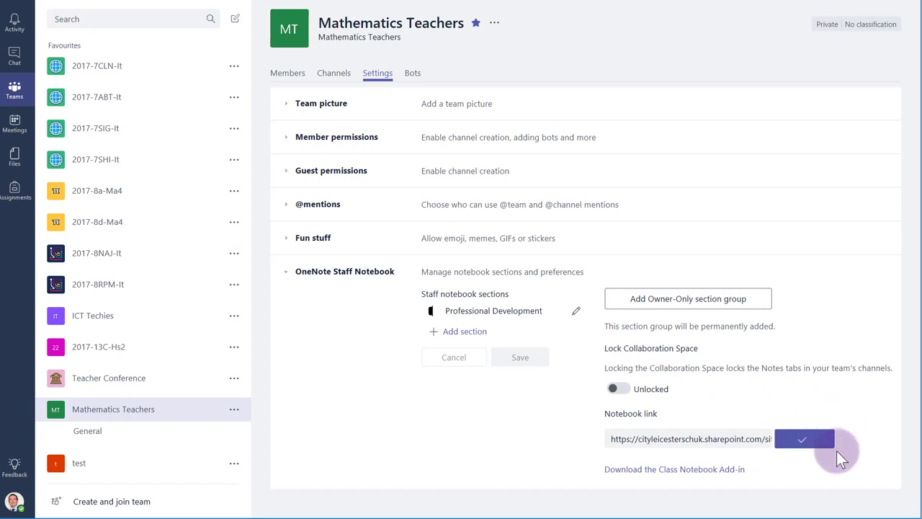
left_click(657, 475)
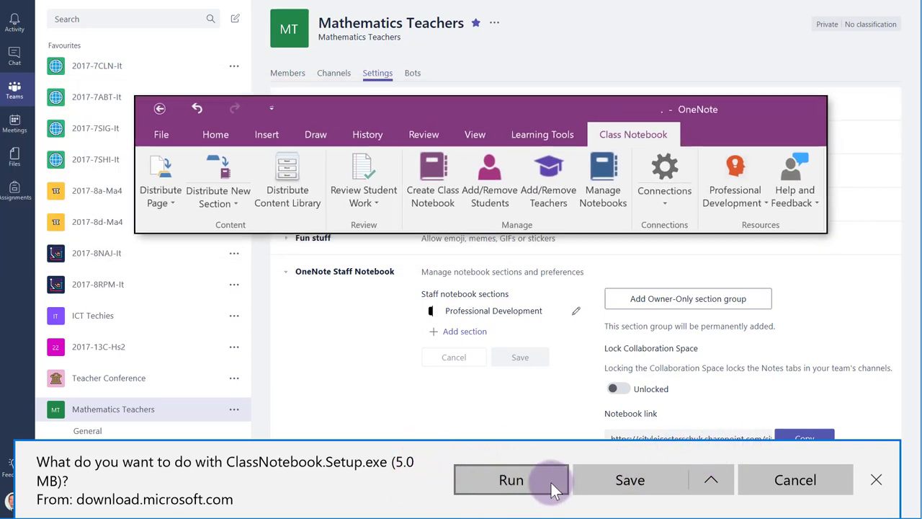
left_click(877, 480)
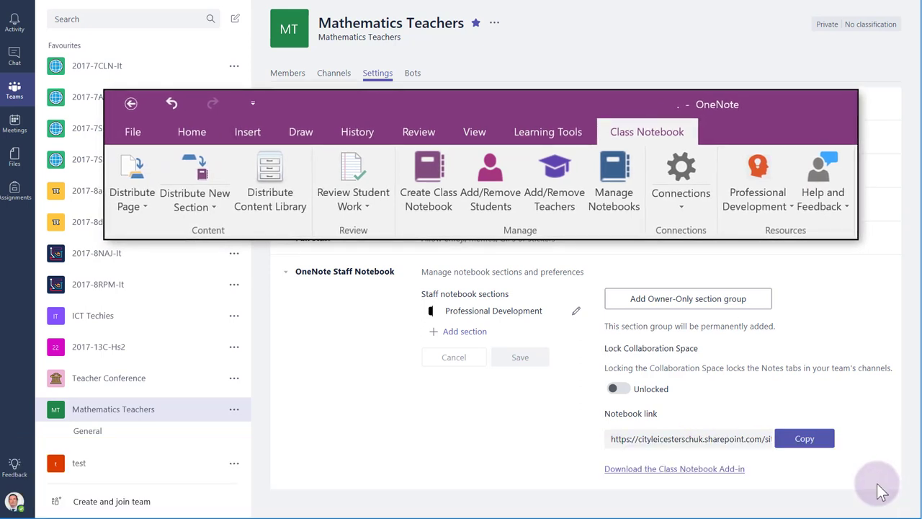